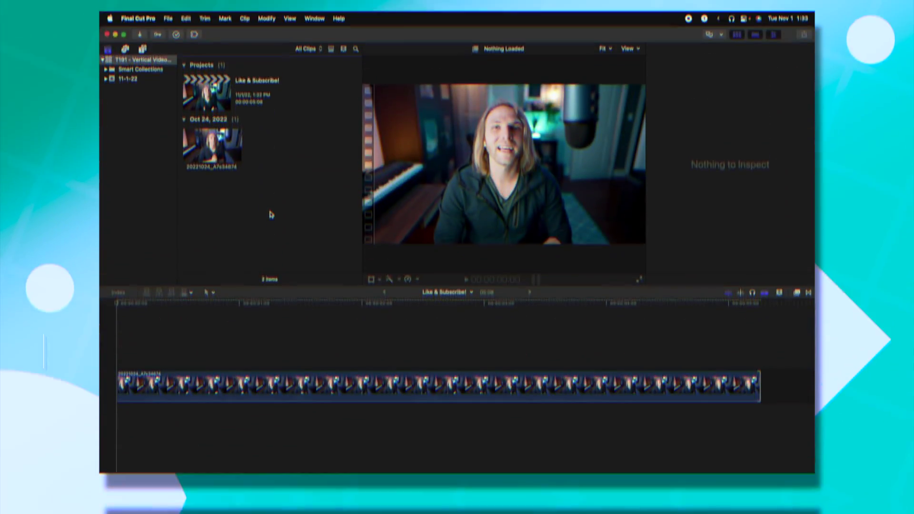
Step: Create a new project named Vertical with the 1080x1920 vertical format at 29.97p
key(super+n)
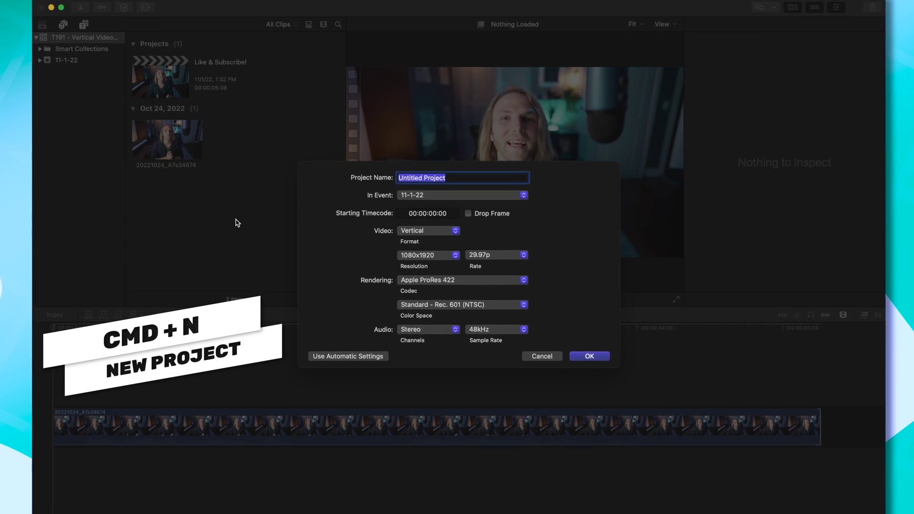
text(Vertical)
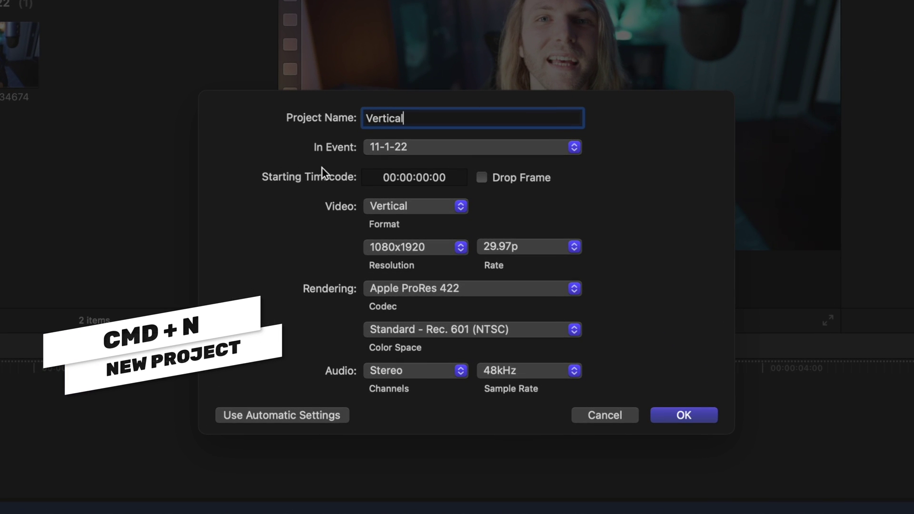
click(707, 418)
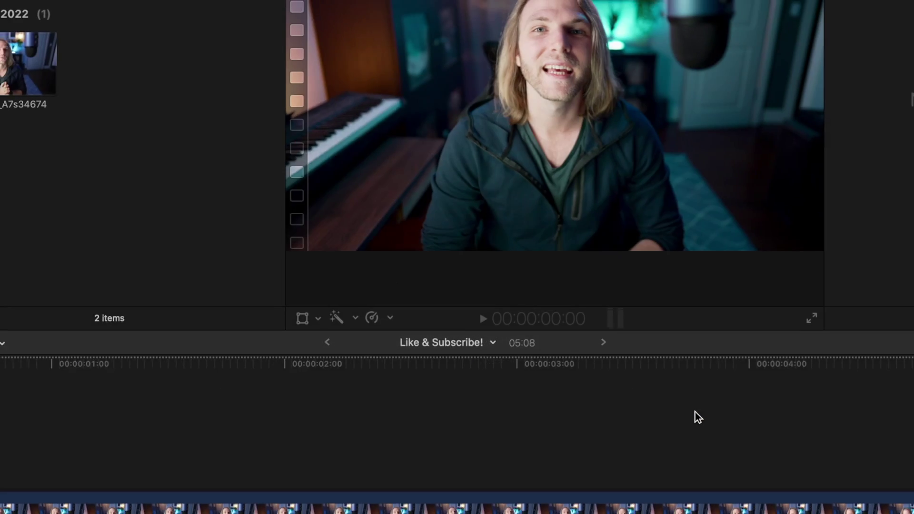
Step: Add the talking-head clip to the timeline and set its Spatial Conform Type to Fill
drag(127, 178, 82, 350)
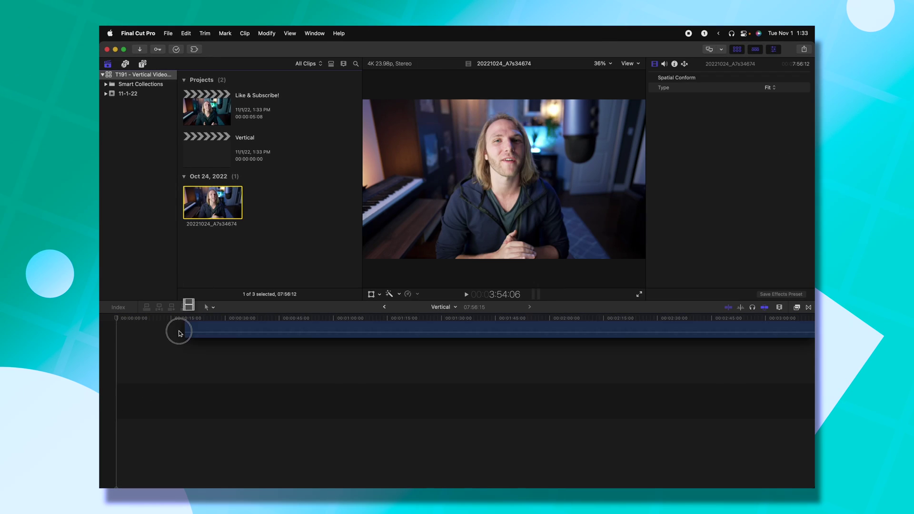
scroll(762, 247, down, 5)
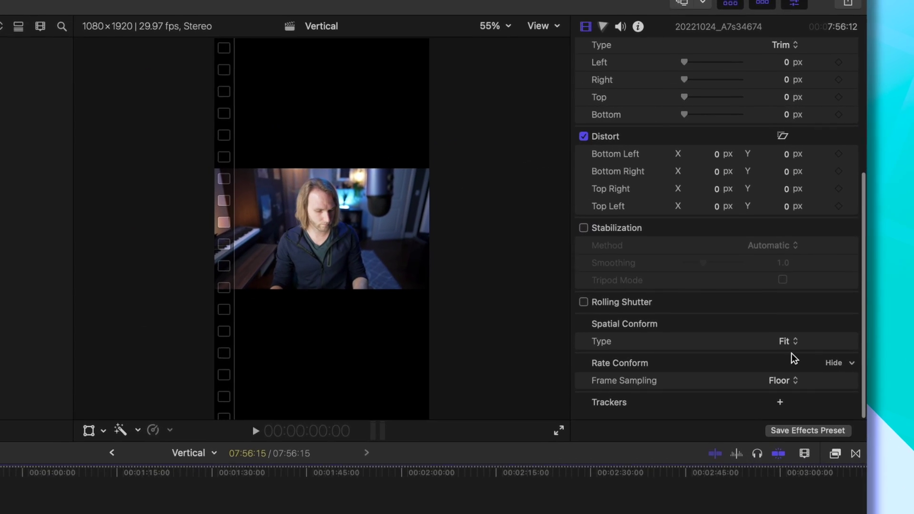
click(787, 342)
click(795, 360)
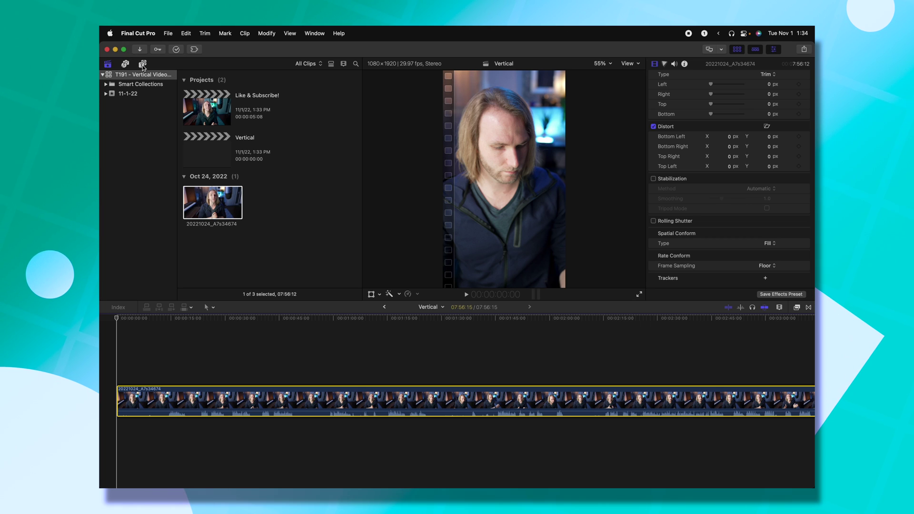
click(142, 64)
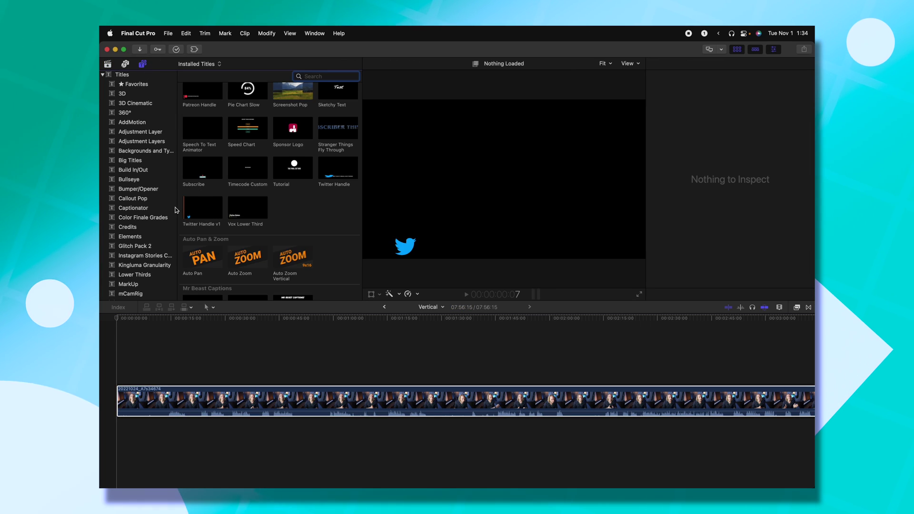
Step: Connect the Twitter Handle v1 title above the clip and shift the clip right in the frame
click(191, 231)
drag(190, 231, 141, 333)
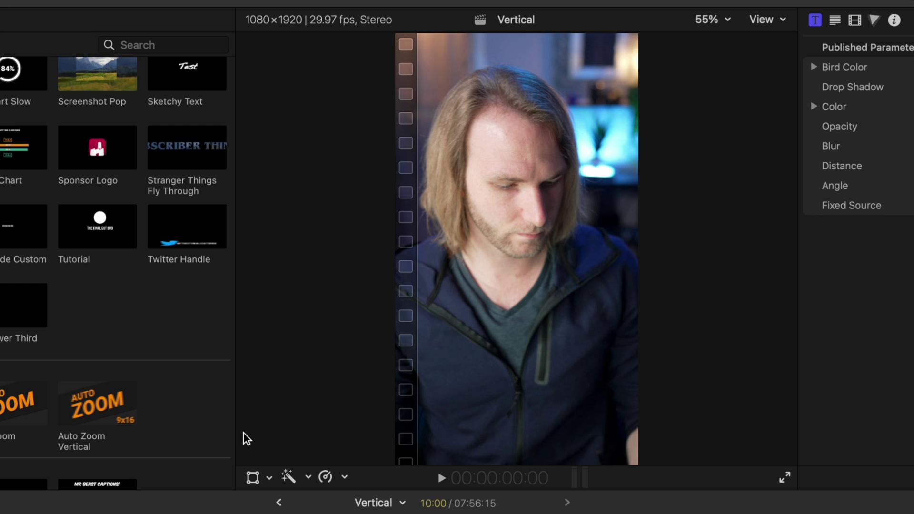
click(254, 478)
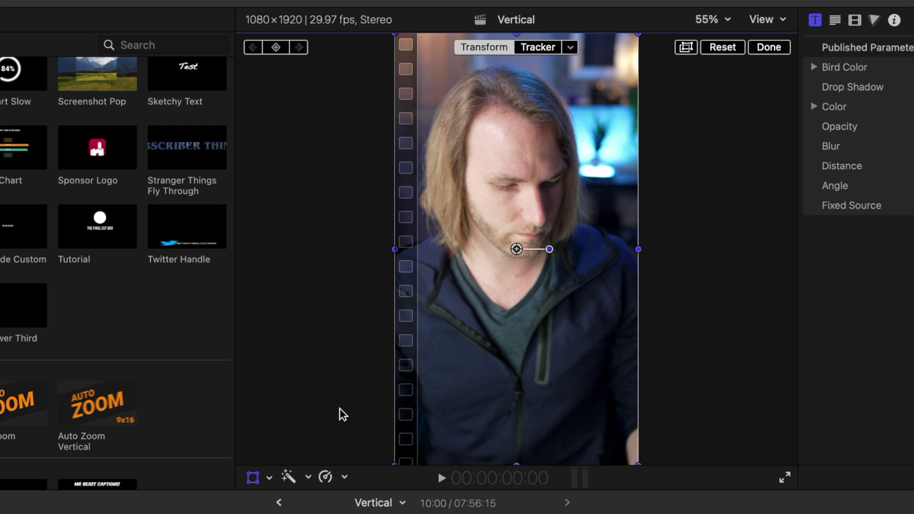
drag(441, 386, 651, 380)
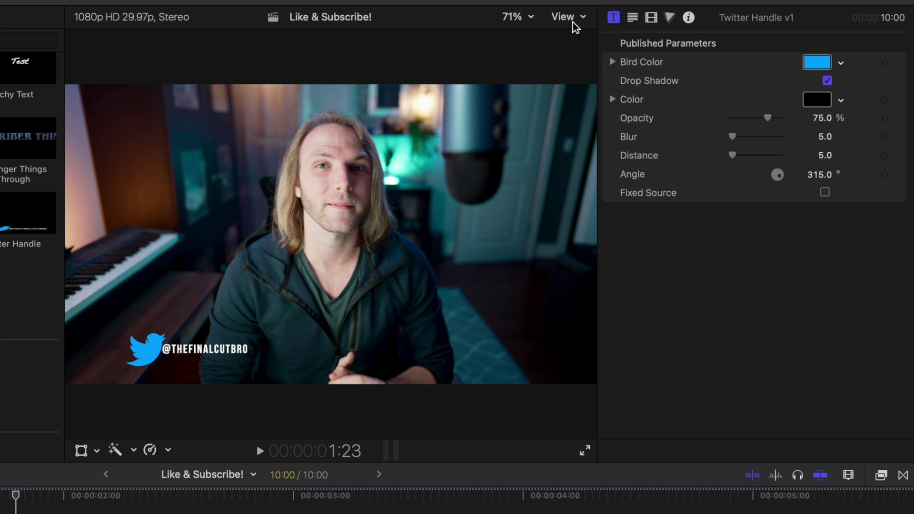
Step: Add Vertical Video Format.png as the custom overlay, replacing the existing one
click(564, 22)
mouse_move(650, 416)
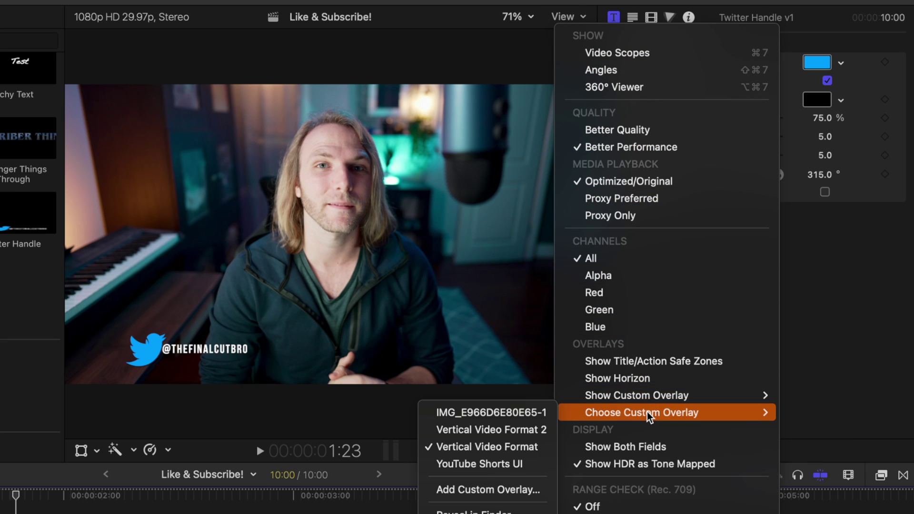
click(479, 491)
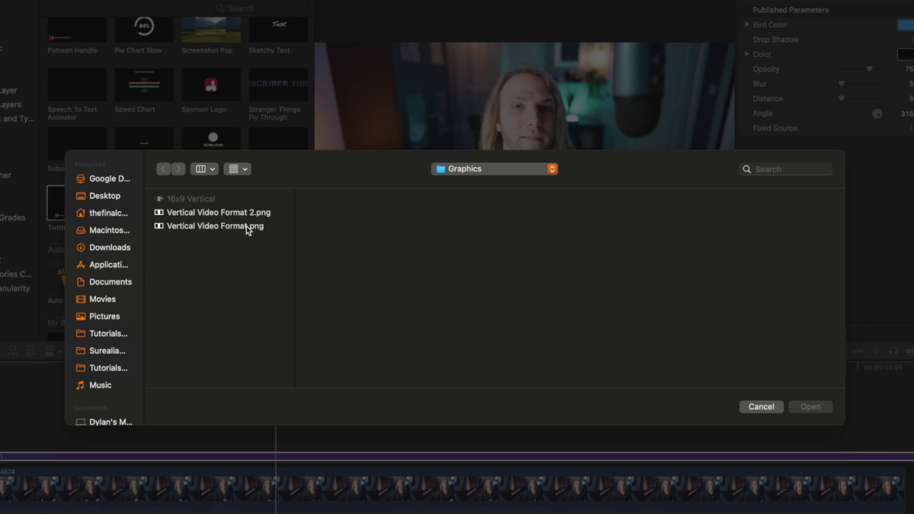
click(247, 227)
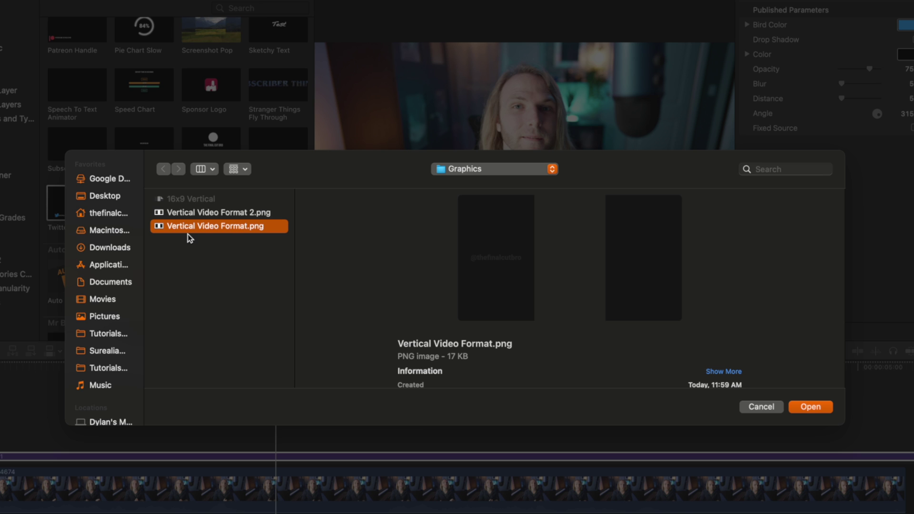
click(821, 408)
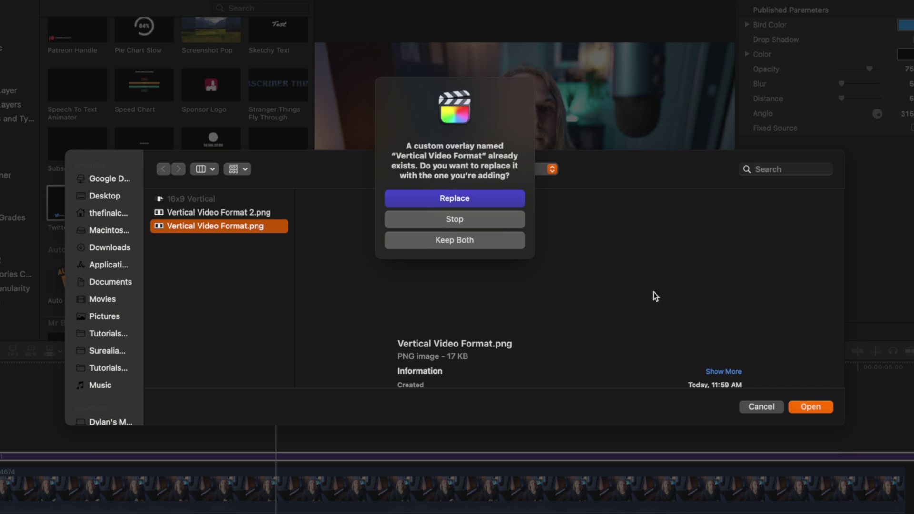
click(476, 205)
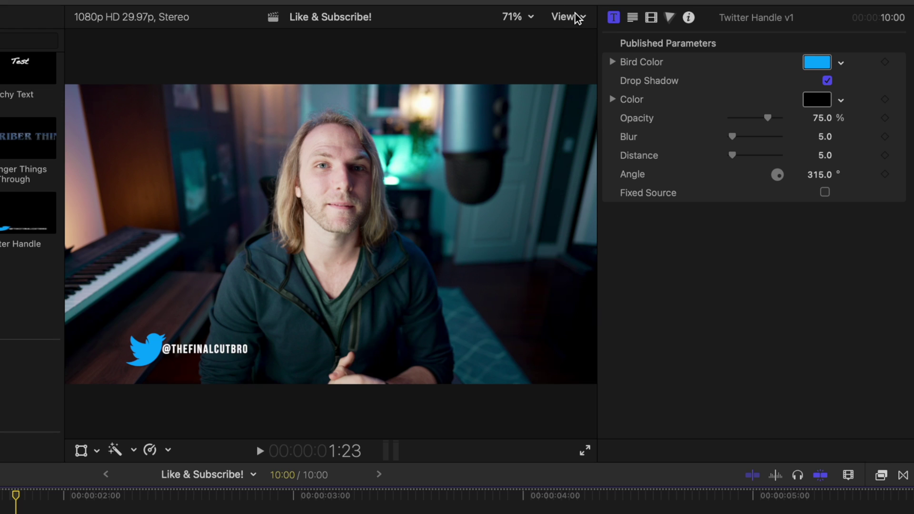
Step: Show the custom vertical overlay in the viewer
click(576, 18)
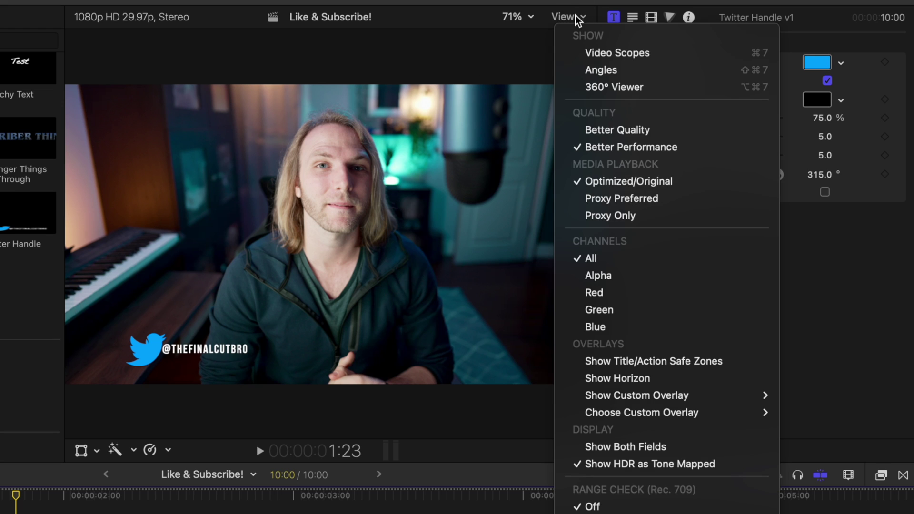
click(610, 398)
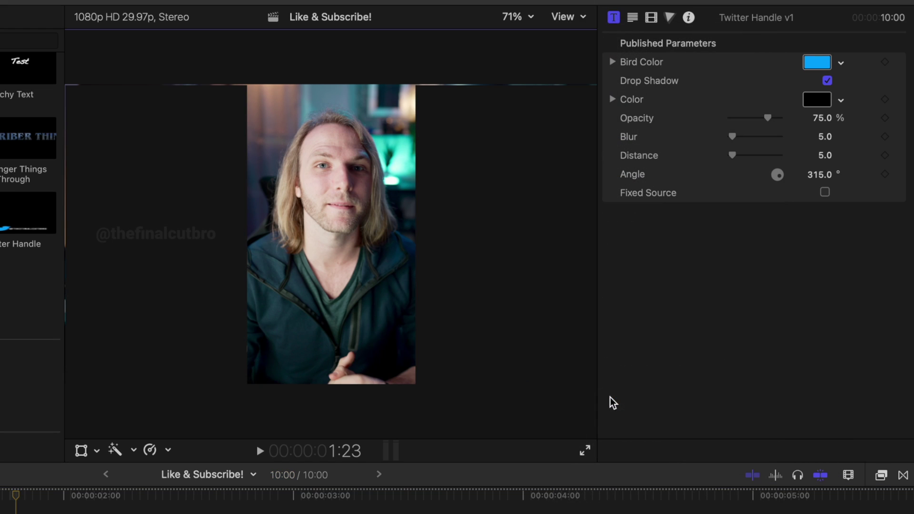
key(super+2)
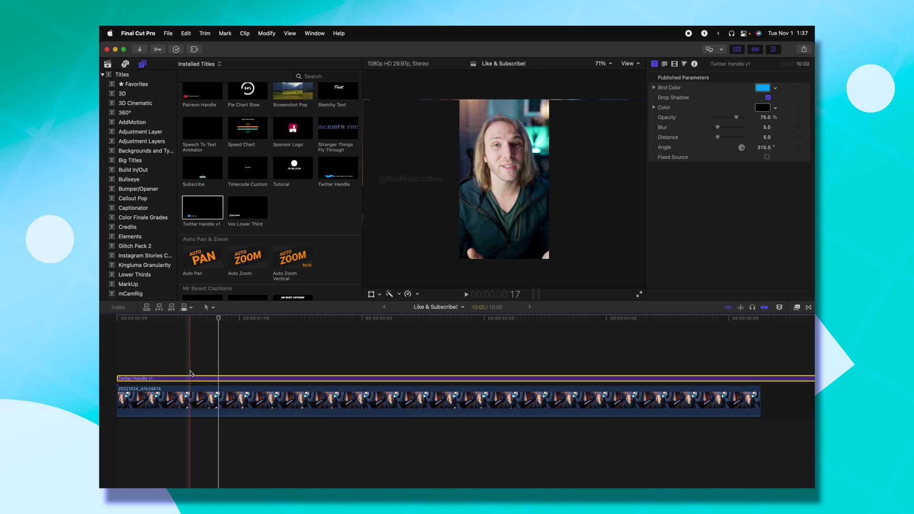
Step: Move the Twitter handle title into the vertical area, then select both title and clip
key(shift+t)
drag(414, 230, 491, 229)
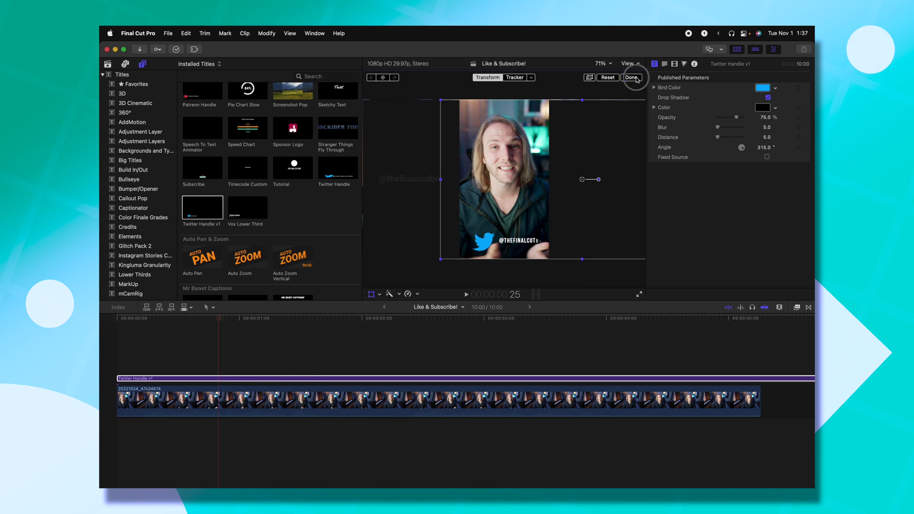
drag(170, 336, 227, 412)
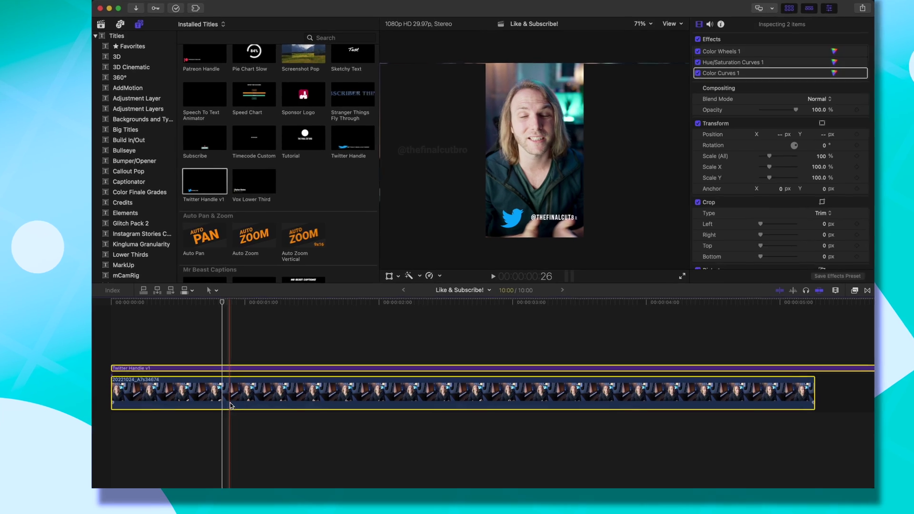
Step: Combine the selected title and clip into a compound clip named Vertical
right_click(232, 397)
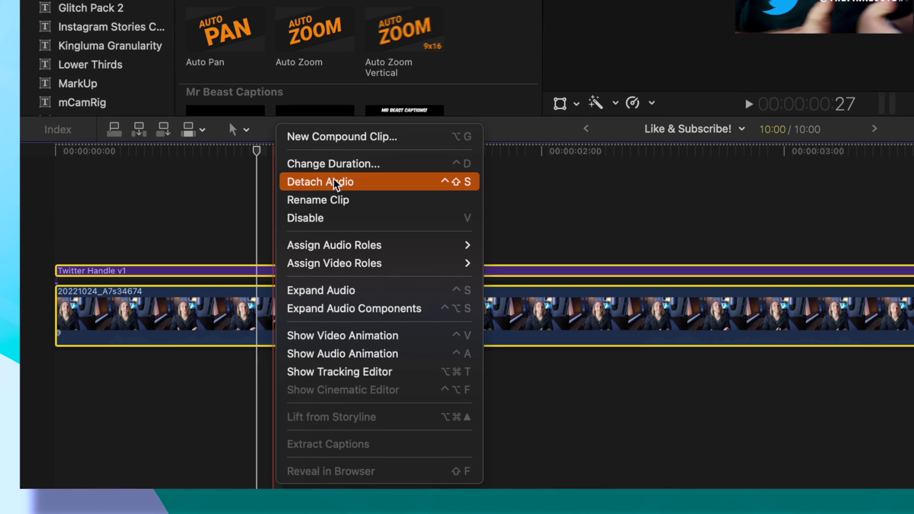
click(339, 137)
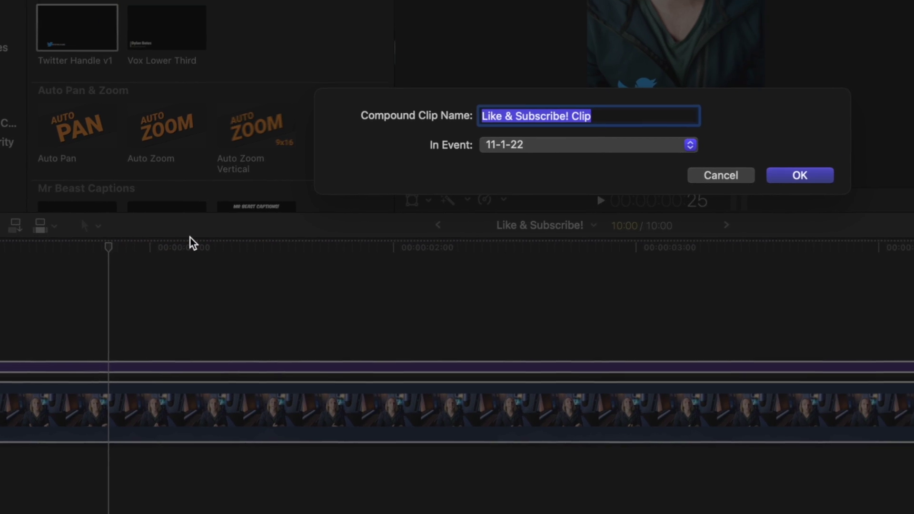
text(Vertical)
key(Return)
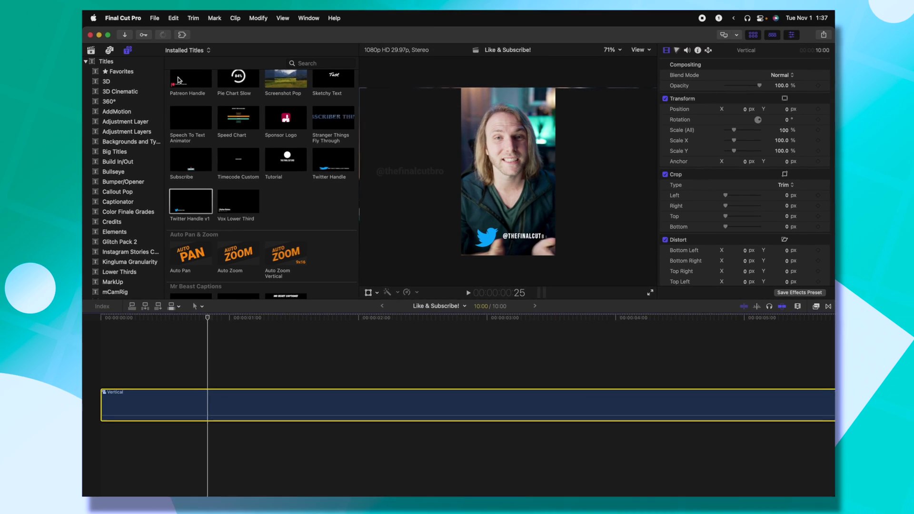
click(92, 51)
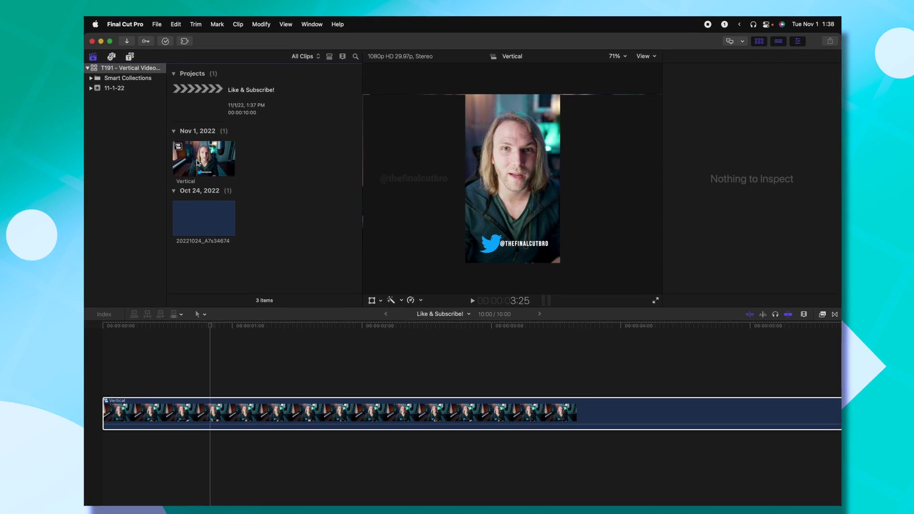
Step: Create a new Vertical 1080x1920 project from the Vertical compound clip
right_click(198, 163)
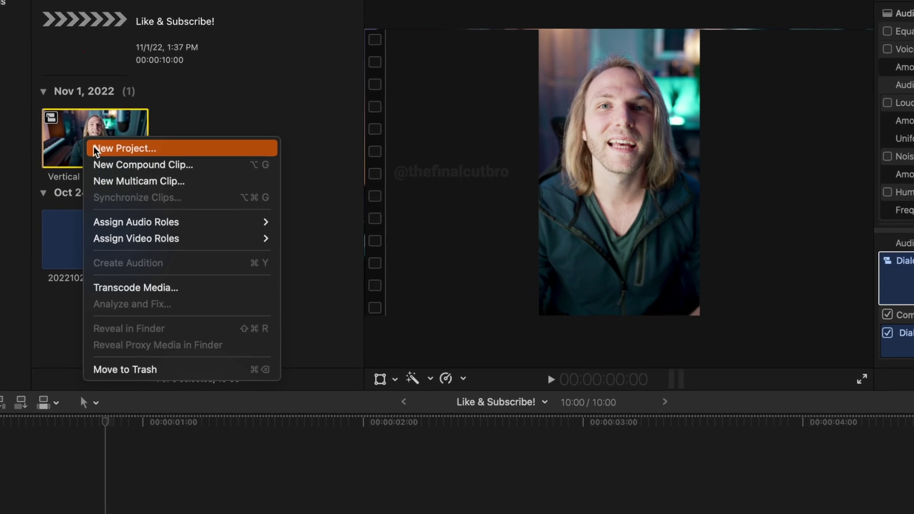
click(212, 167)
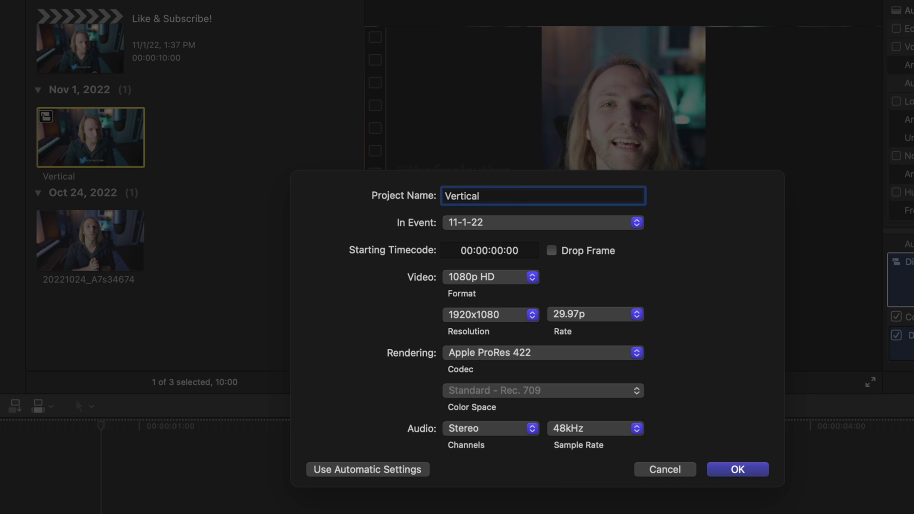
click(450, 277)
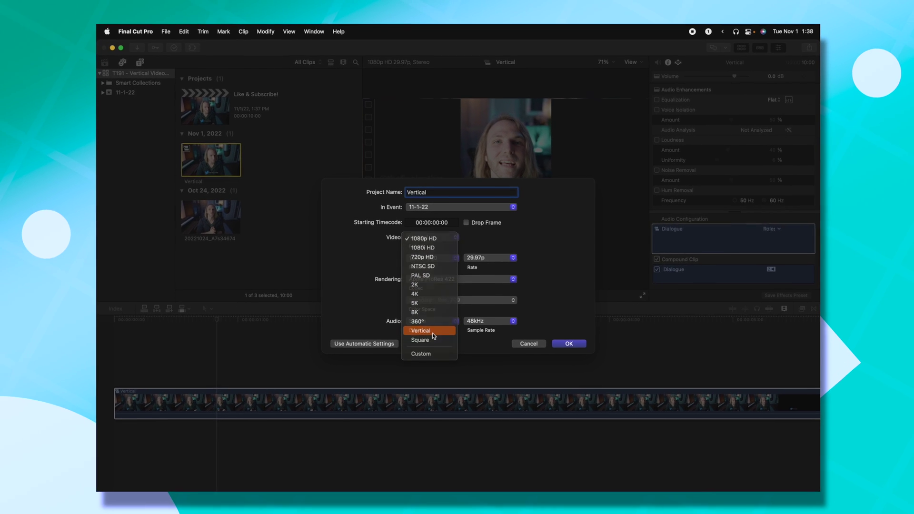
click(452, 422)
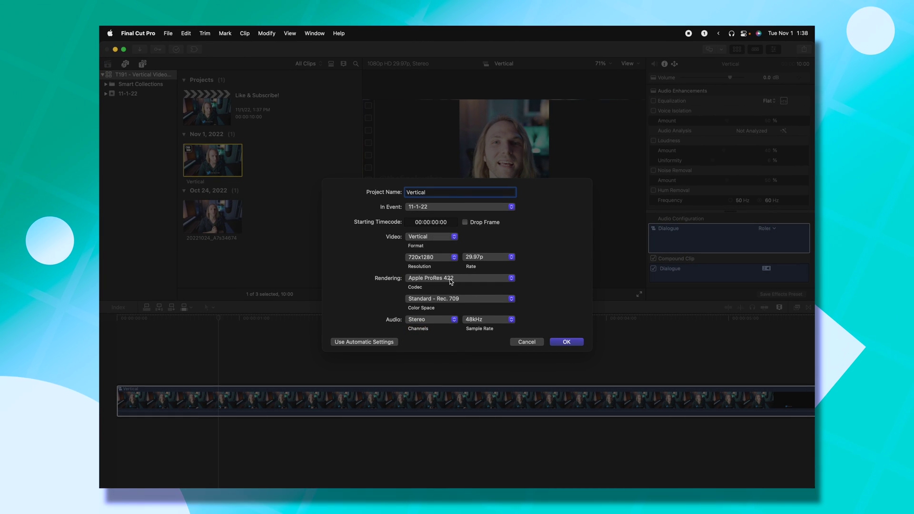
click(567, 342)
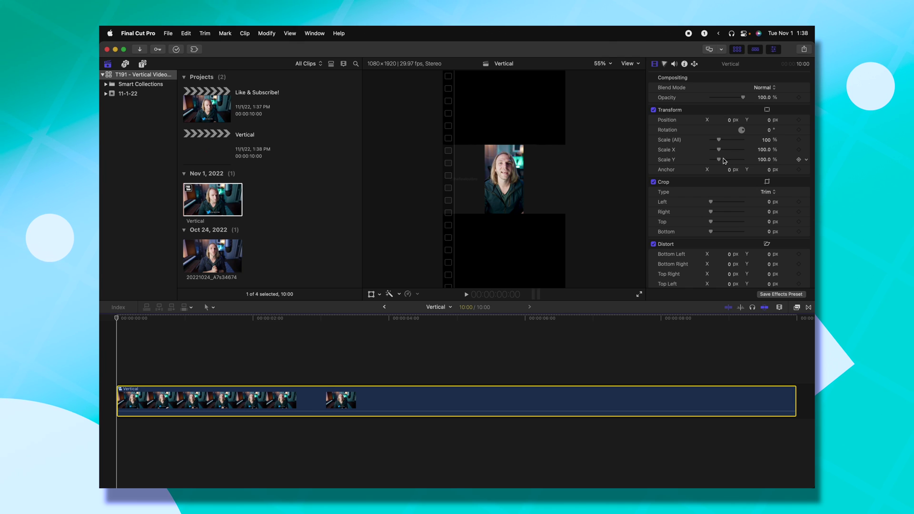
Step: Set the compound clip's Spatial Conform Type to Fill and play back the vertical project
scroll(725, 161, down, 3)
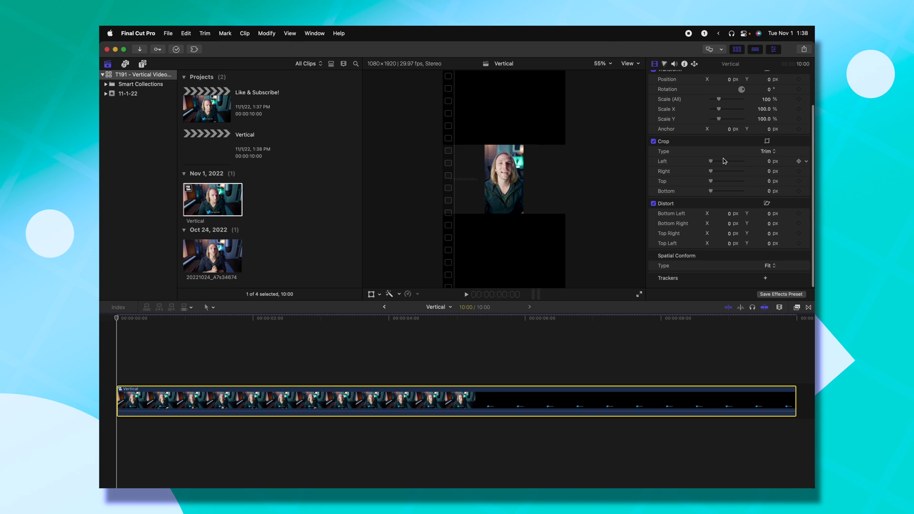
click(771, 277)
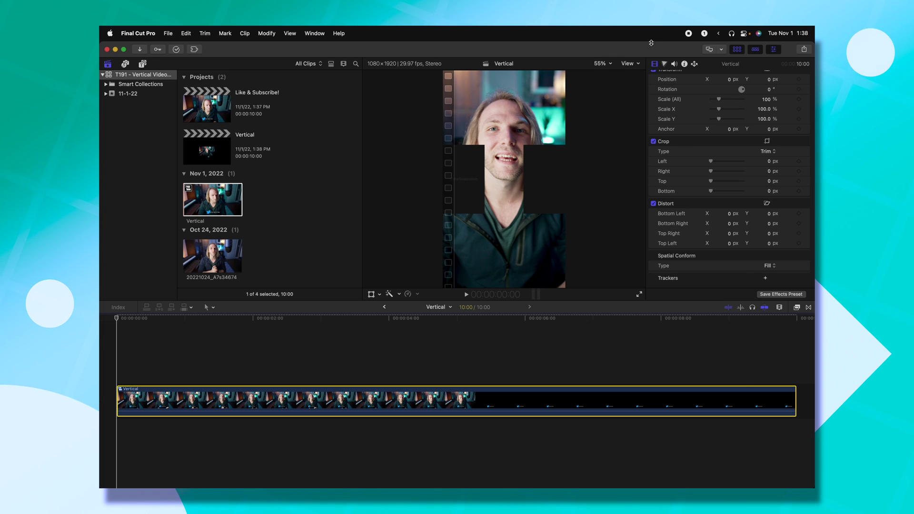
click(628, 63)
click(668, 266)
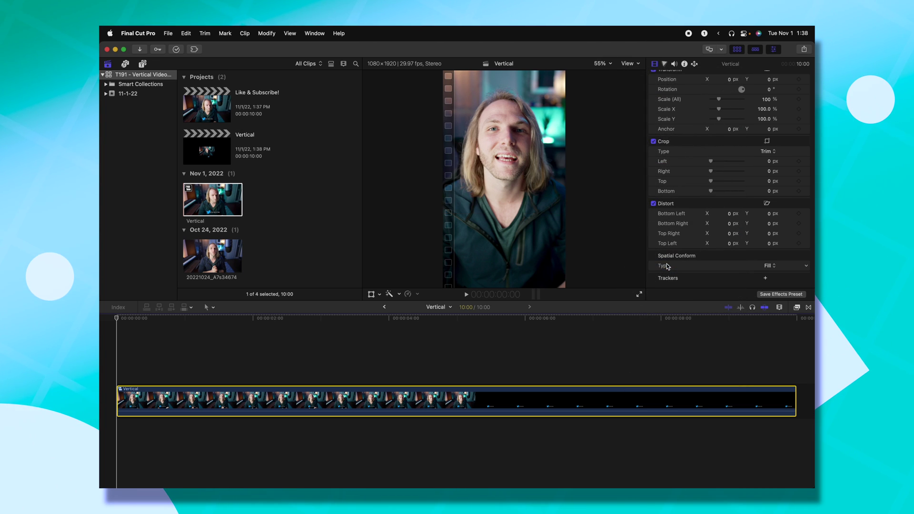
key(space)
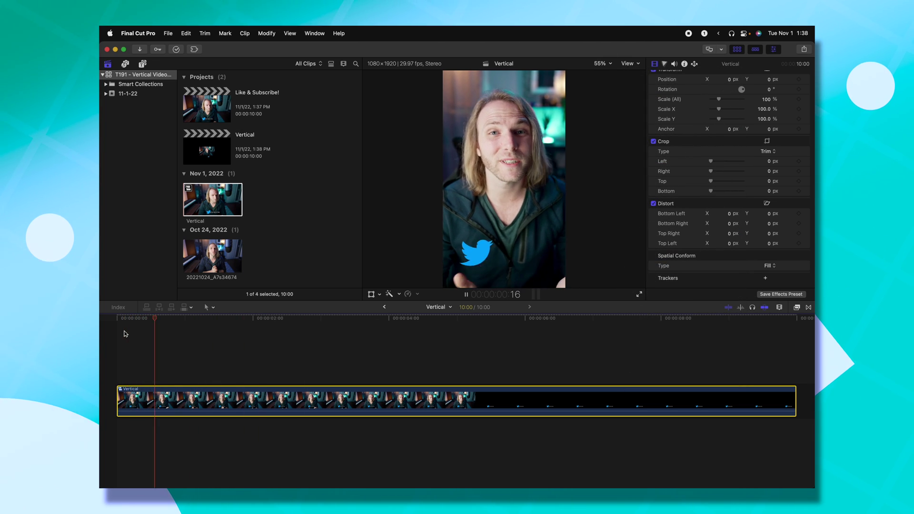